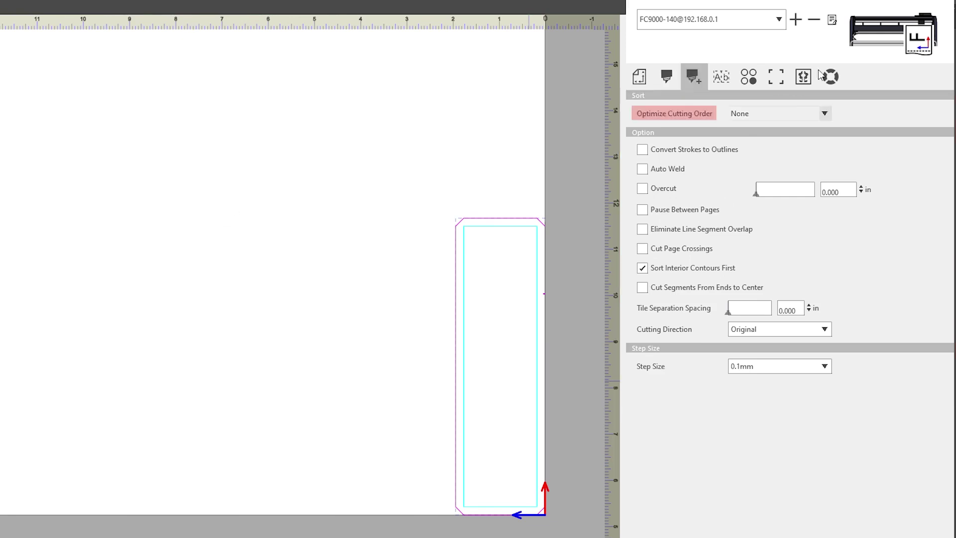
Set Optimize Cutting Order to Restrict Media Movement and Step Size to 0.01mm.
{"action": "left_click", "coordinate": [826, 114]}
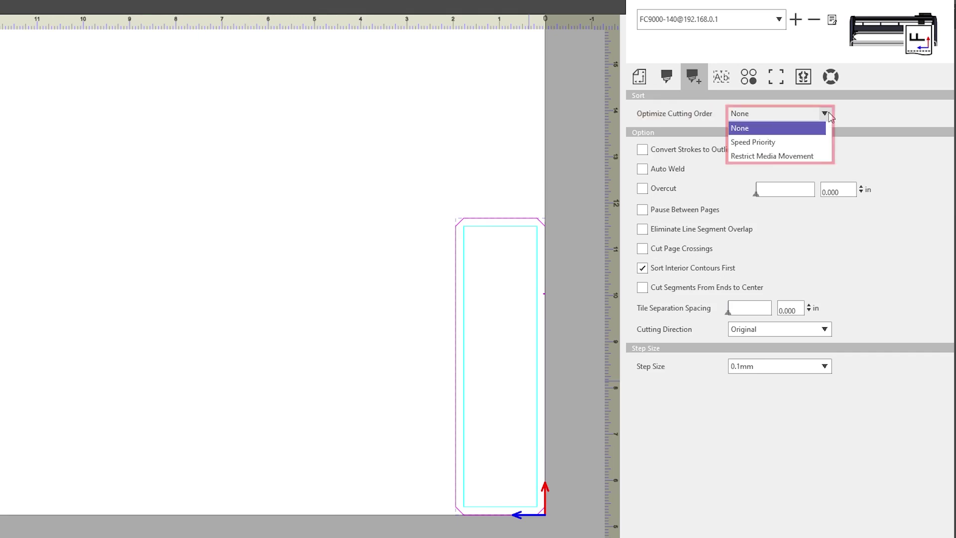
{"action": "left_click", "coordinate": [818, 157]}
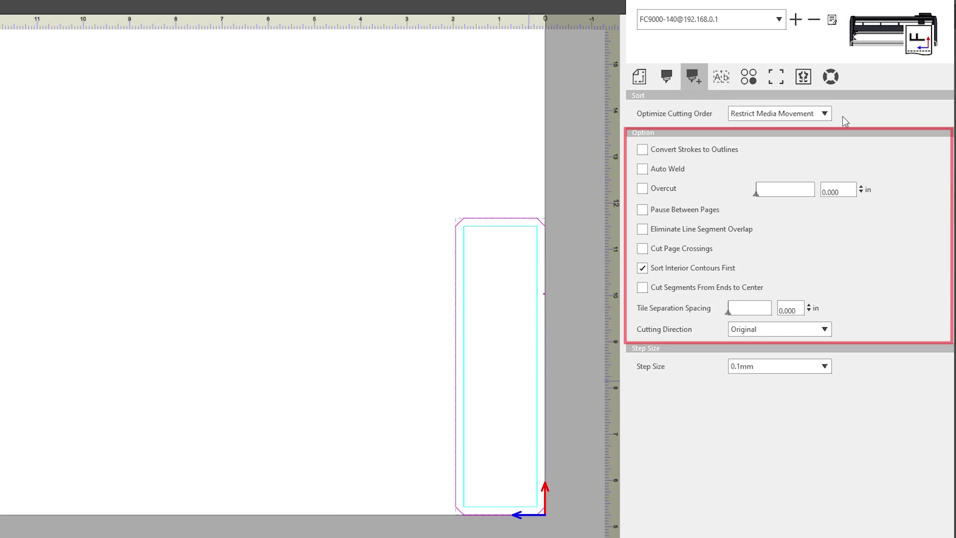
{"action": "left_click", "coordinate": [825, 367]}
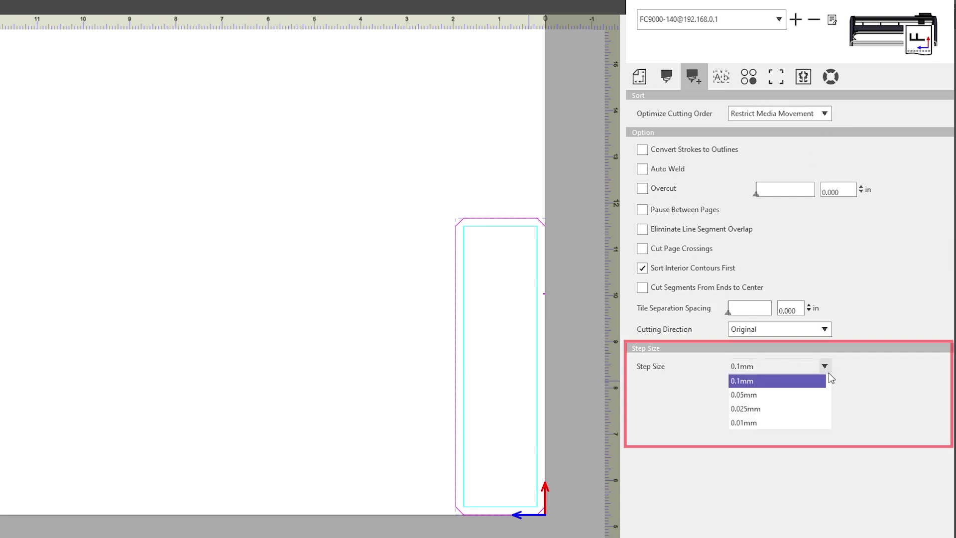
{"action": "left_click", "coordinate": [768, 428]}
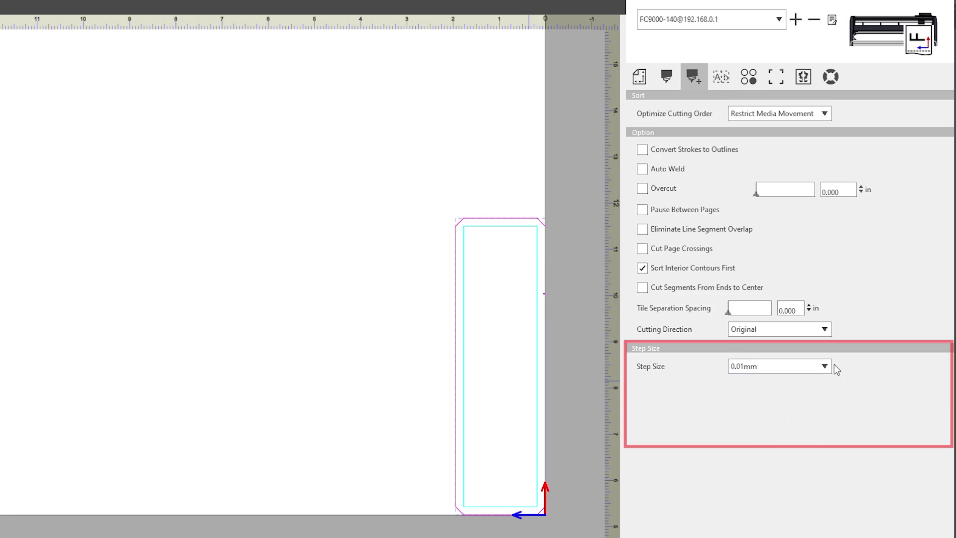
{"action": "left_click", "coordinate": [732, 78]}
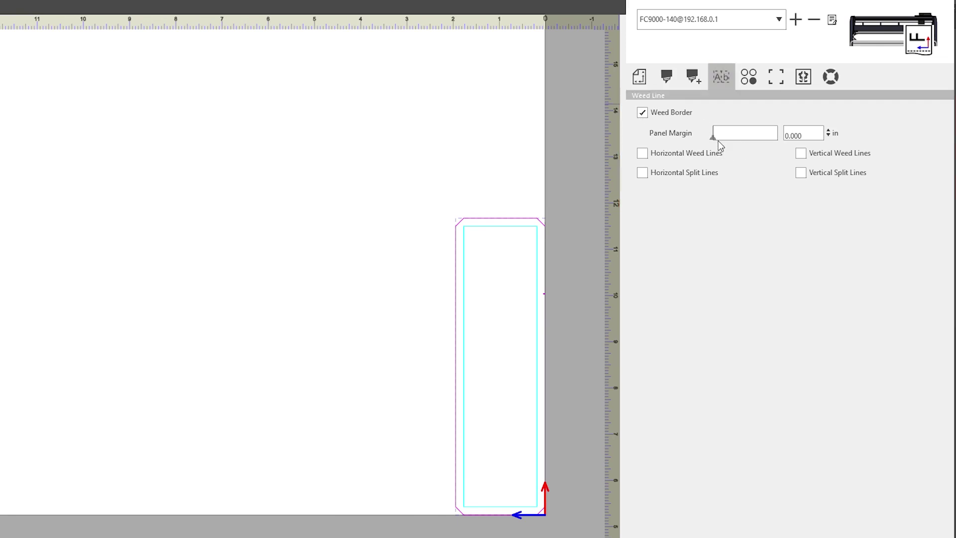
Drag the weed border Panel Margin to 0.438 in.
{"action": "left_click_drag", "start_coordinate": [715, 140], "coordinate": [718, 141]}
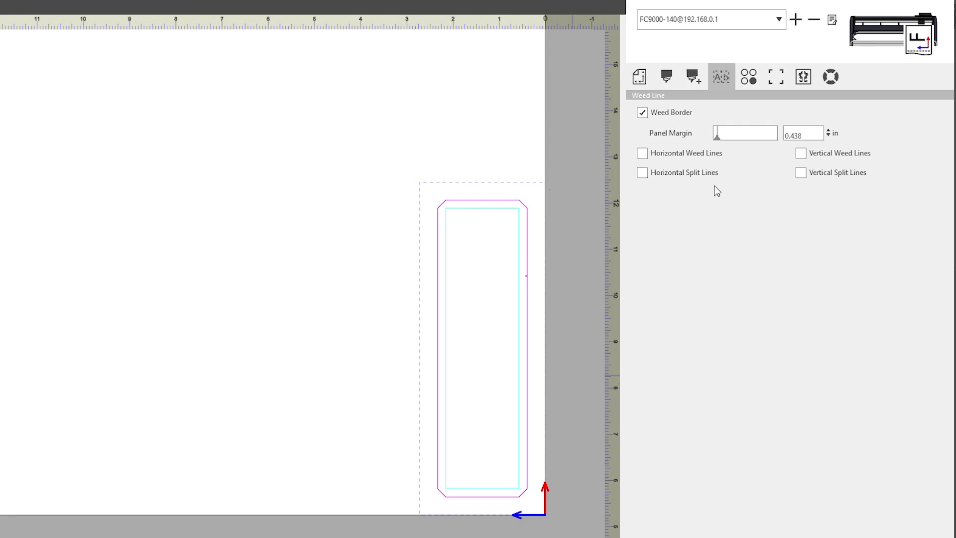
{"action": "left_click", "coordinate": [753, 78]}
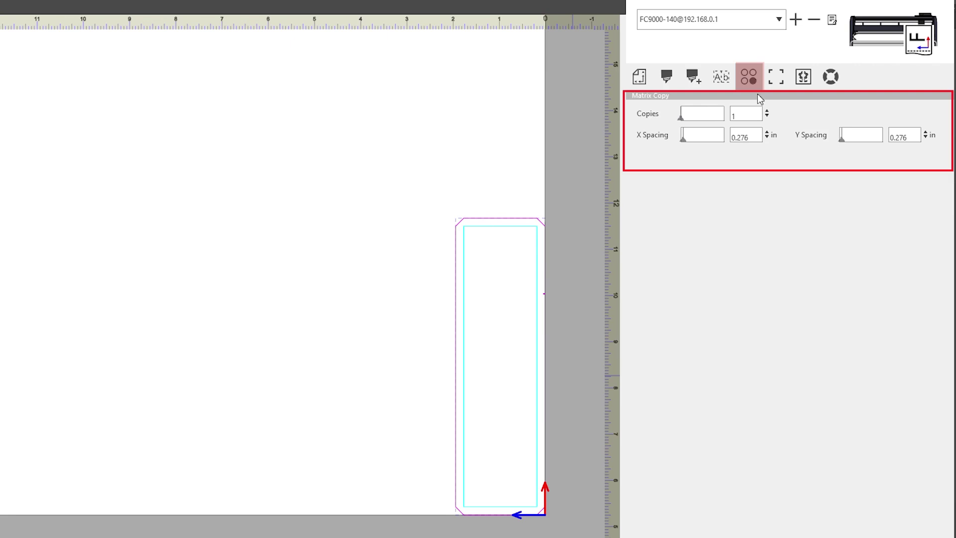
Raise matrix Copies to 12 with X Spacing 0.790 in and Y Spacing 1.408 in.
{"action": "left_click", "coordinate": [767, 111]}
{"action": "left_click", "coordinate": [767, 112]}
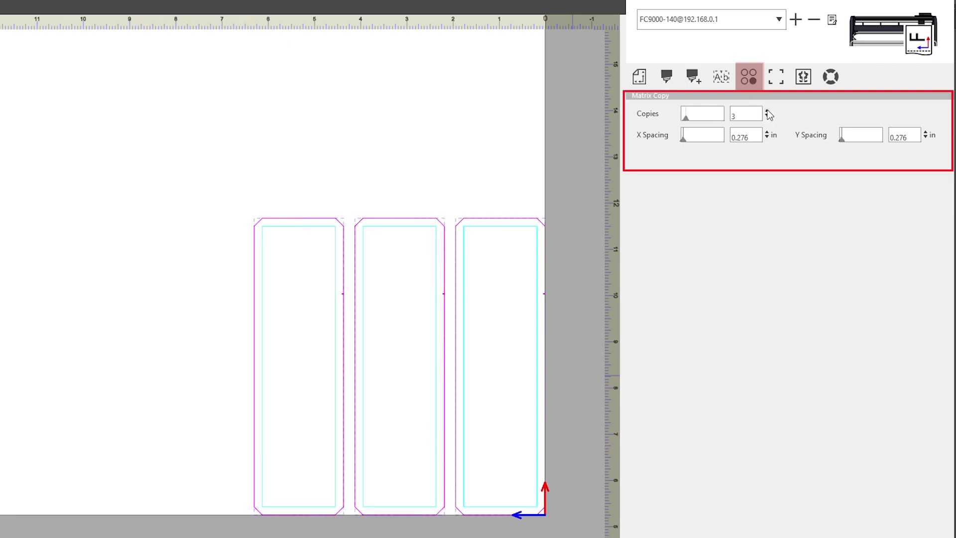
{"action": "left_click", "coordinate": [767, 111]}
{"action": "left_click", "coordinate": [767, 112]}
{"action": "left_click", "coordinate": [767, 111]}
{"action": "left_click", "coordinate": [767, 112]}
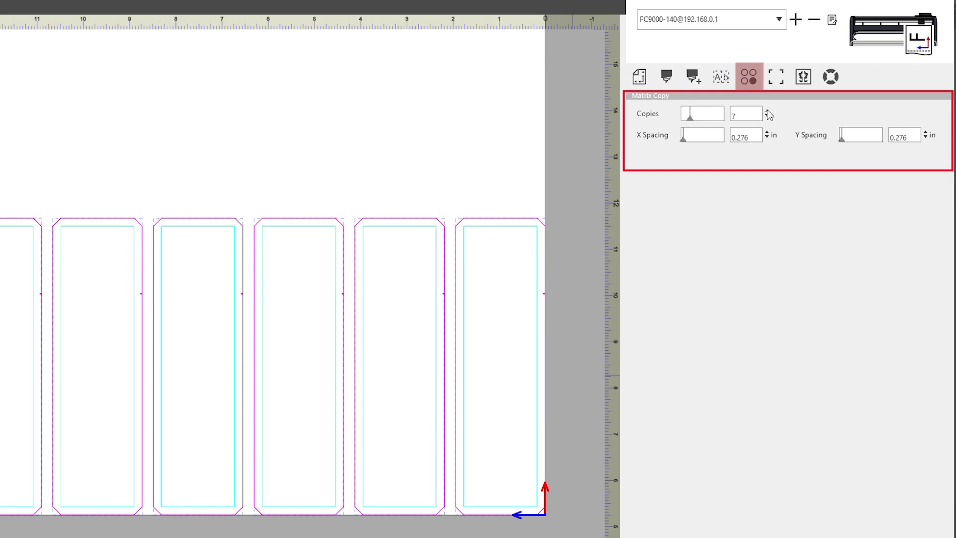
{"action": "left_click", "coordinate": [767, 111]}
{"action": "left_click", "coordinate": [767, 112]}
{"action": "left_click", "coordinate": [767, 111]}
{"action": "left_click", "coordinate": [767, 111]}
{"action": "left_click", "coordinate": [767, 112]}
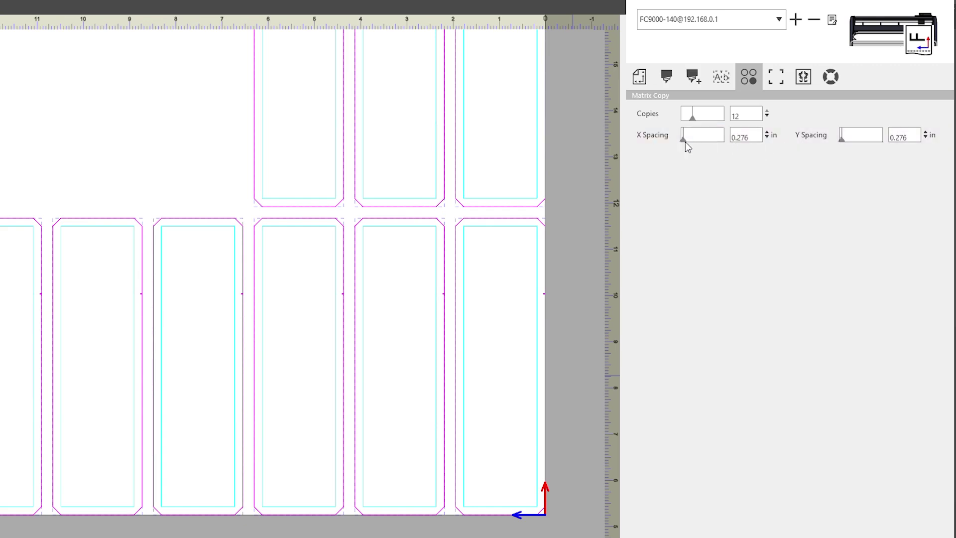
{"action": "left_click_drag", "start_coordinate": [685, 142], "coordinate": [687, 145]}
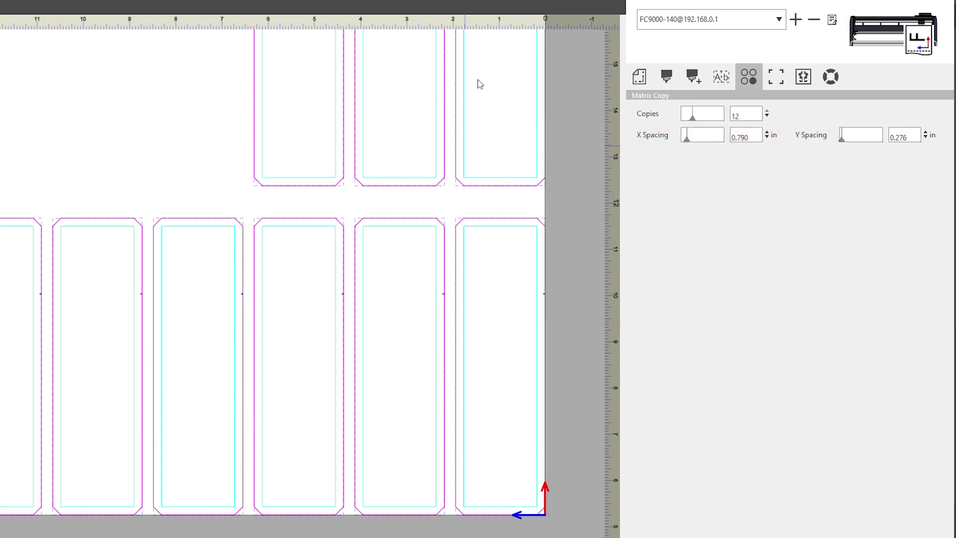
{"action": "left_click_drag", "start_coordinate": [838, 143], "coordinate": [852, 145]}
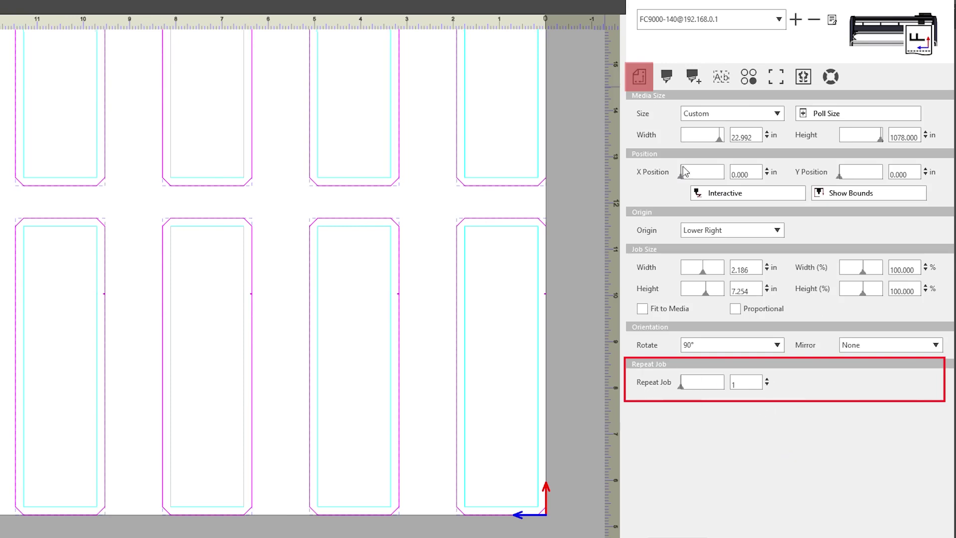
Set Repeat Job to 2 and return to the Matrix Copy settings.
{"action": "left_click", "coordinate": [766, 379]}
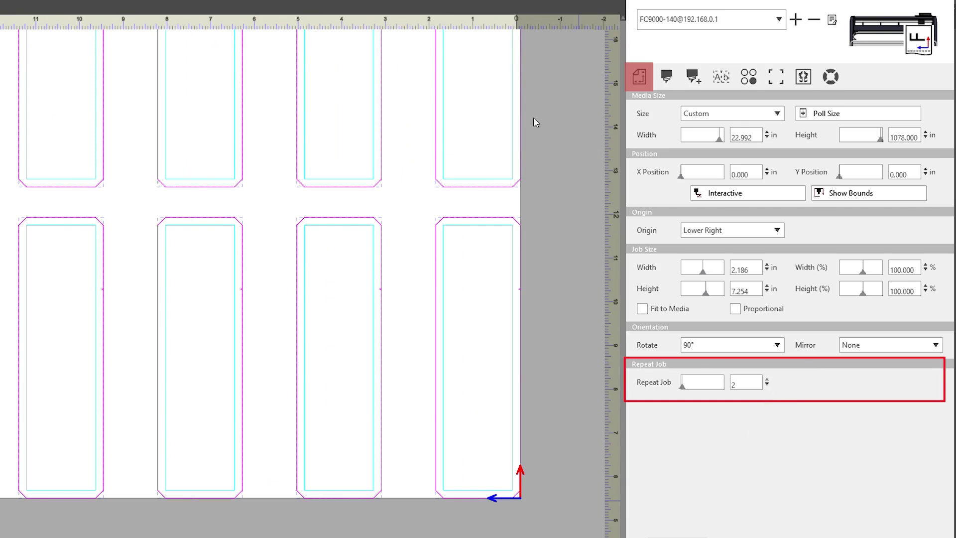
{"action": "left_click", "coordinate": [748, 80]}
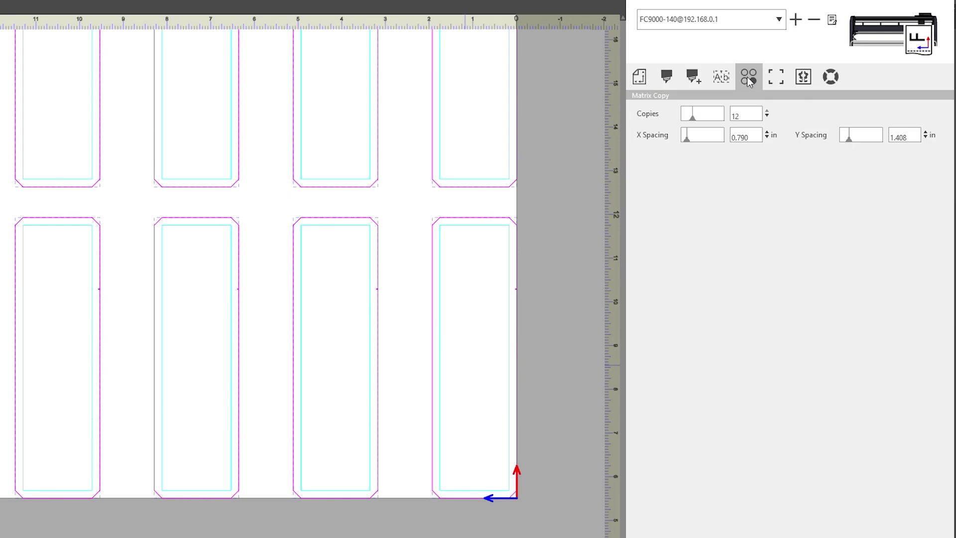
{"action": "left_click", "coordinate": [780, 79]}
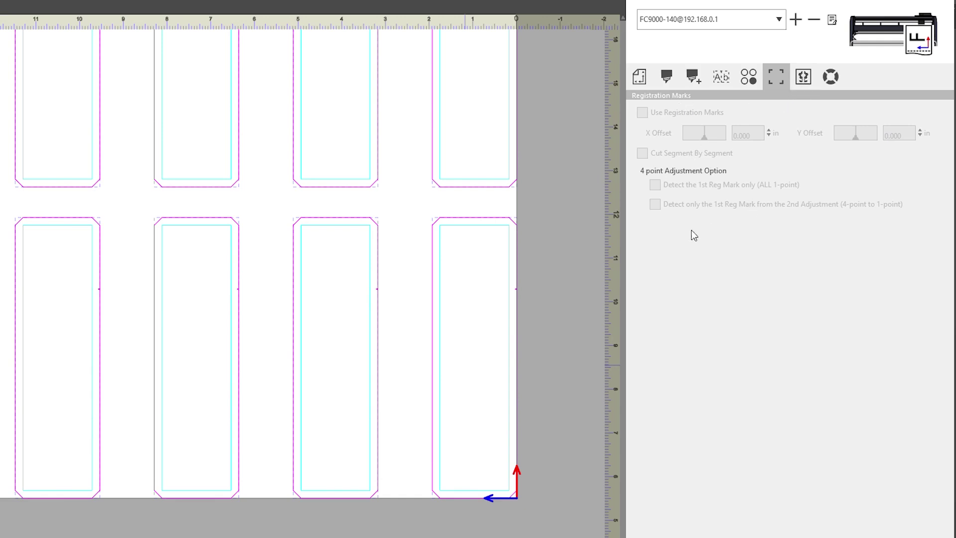
Turn Tiling Active off and back on, leaving tiling active.
{"action": "left_click", "coordinate": [803, 77]}
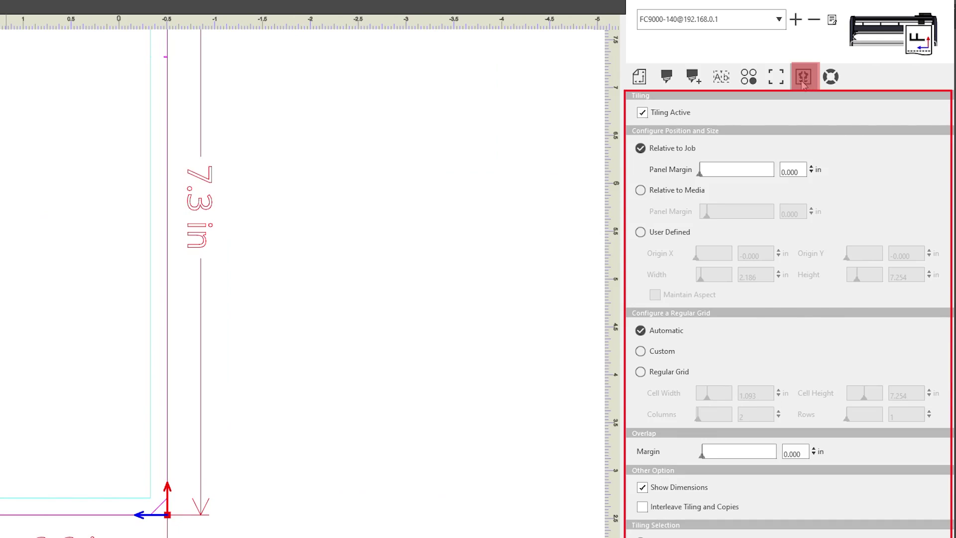
{"action": "left_click", "coordinate": [647, 114]}
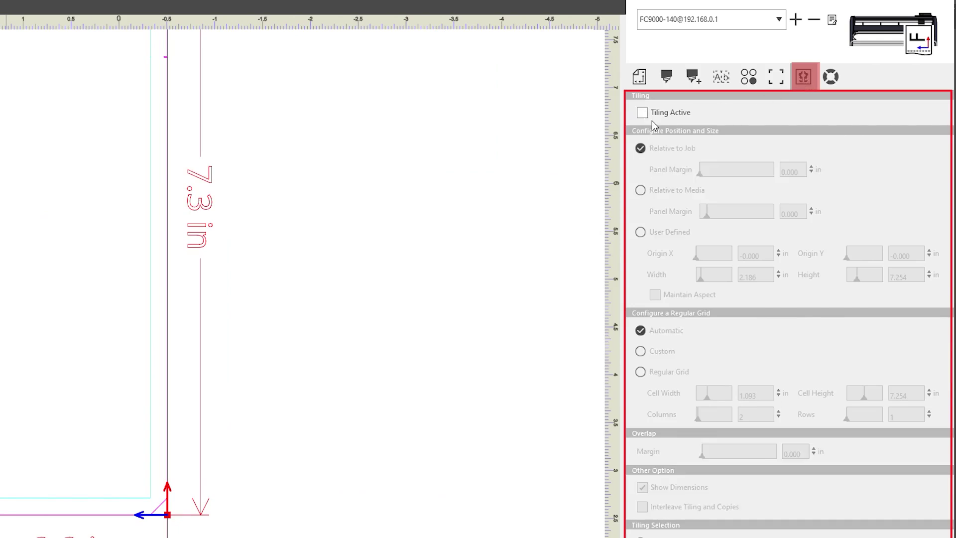
{"action": "left_click", "coordinate": [647, 113]}
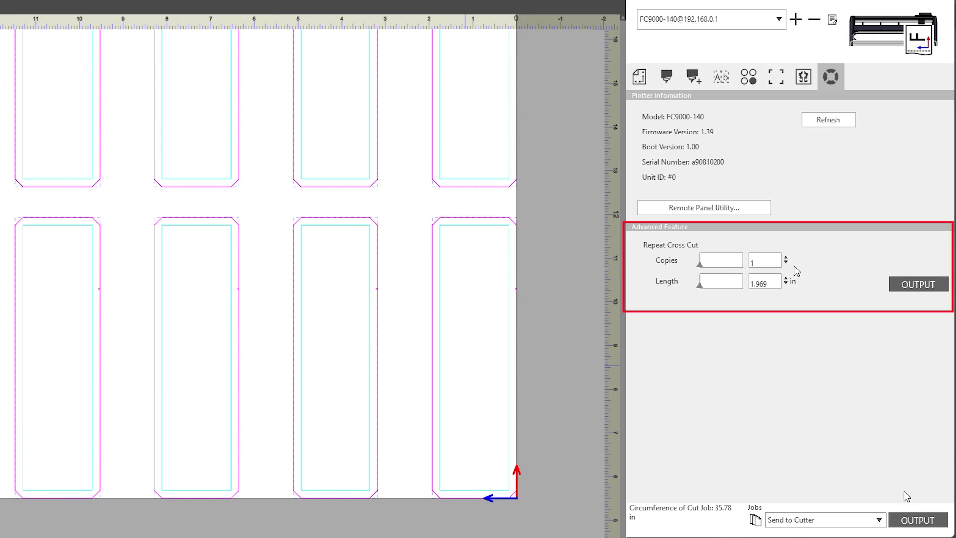
Show the job output destinations in the OUTPUT Jobs dropdown.
{"action": "left_click", "coordinate": [879, 519]}
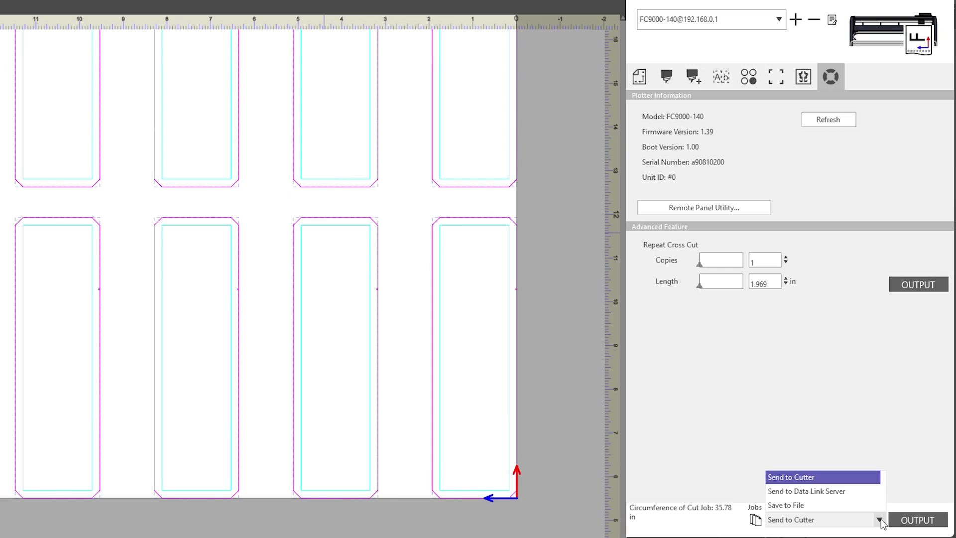
Switch the job destination from Send to Data Link Server to Save to File and output it.
{"action": "left_click", "coordinate": [867, 491]}
{"action": "left_click", "coordinate": [880, 520]}
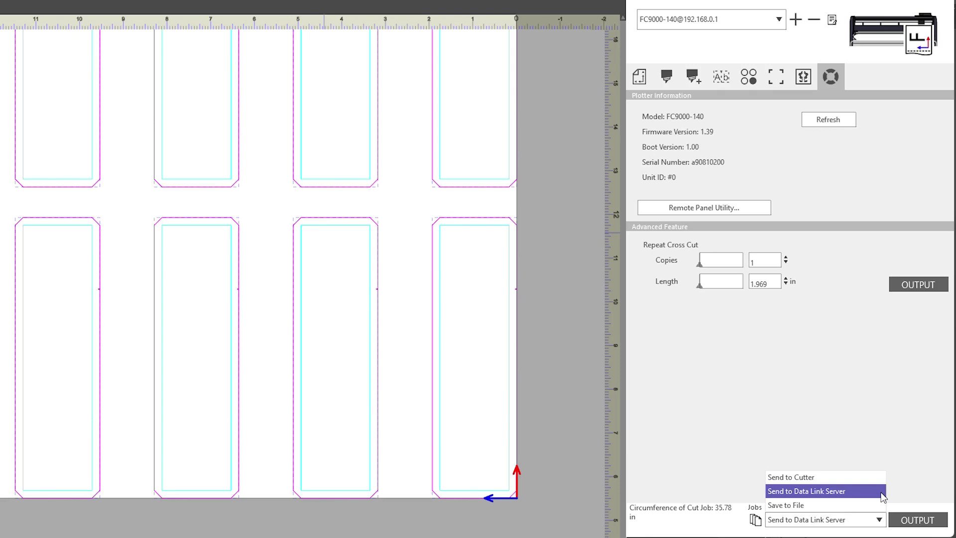
{"action": "left_click", "coordinate": [882, 504]}
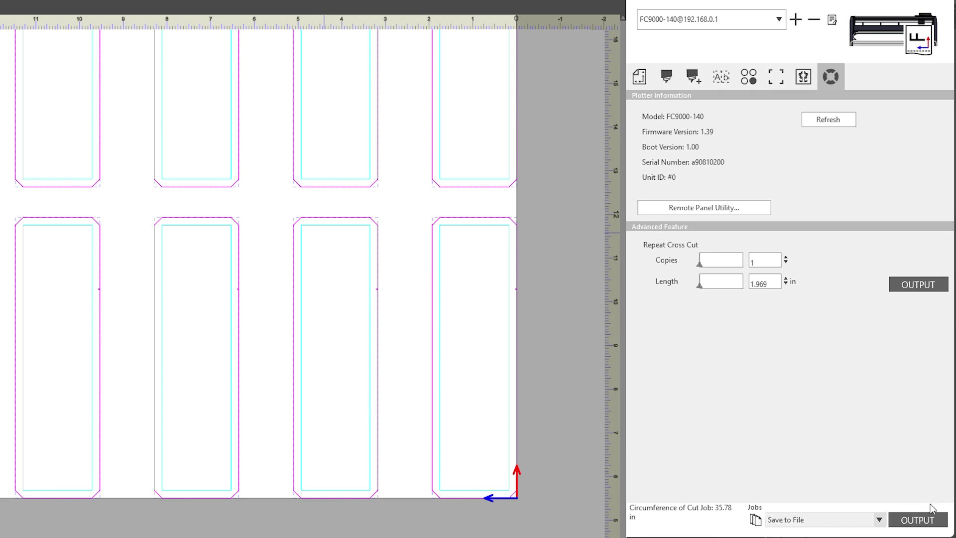
{"action": "left_click", "coordinate": [913, 529]}
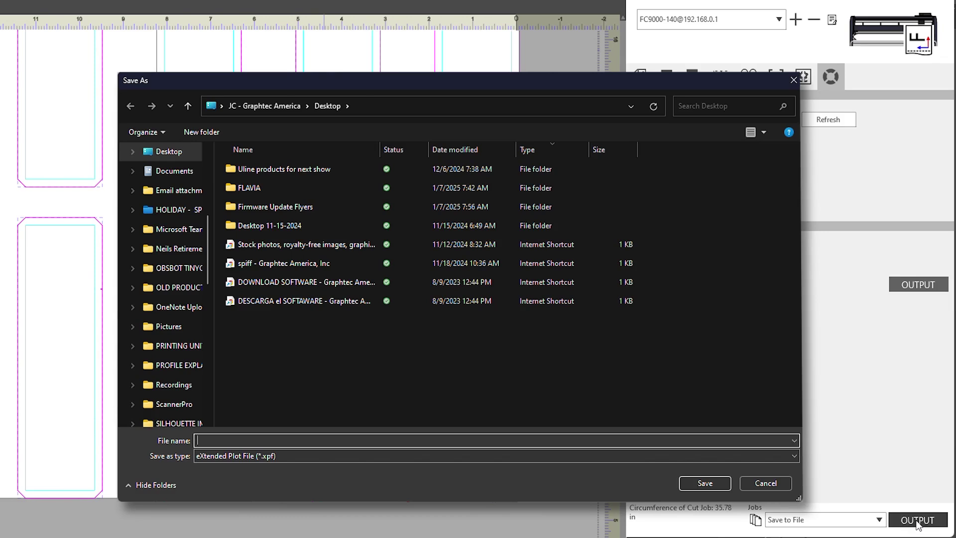
{"action": "key", "text": "Escape"}
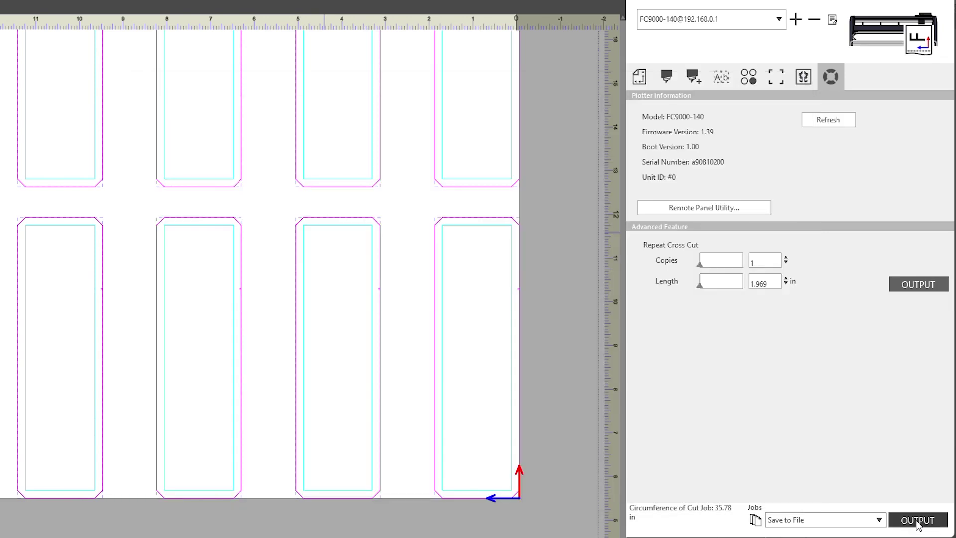